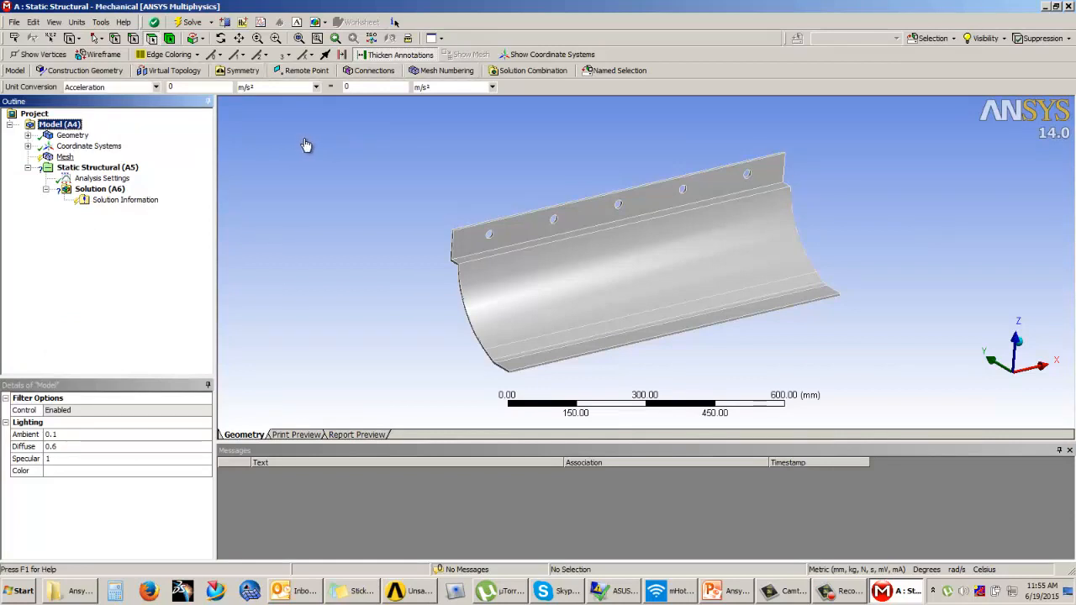
Step: Review the outline's Mesh, Static Structural and Solution branches and their details for the curved panel model
{"action": "key", "text": "Down"}
{"action": "key", "text": "Down"}
{"action": "key", "text": "Down"}
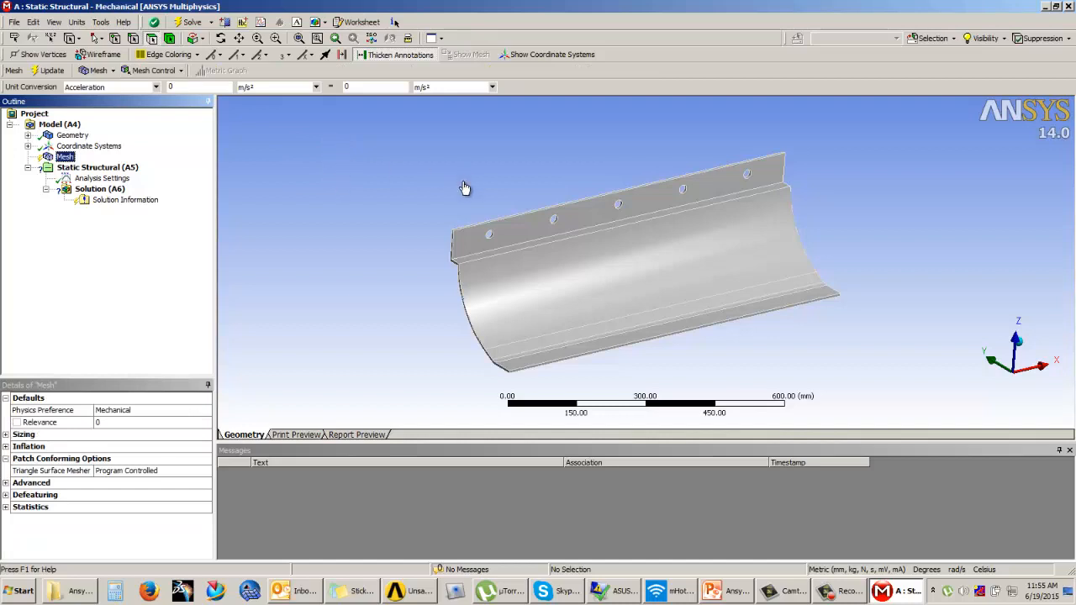
{"action": "key", "text": "Down"}
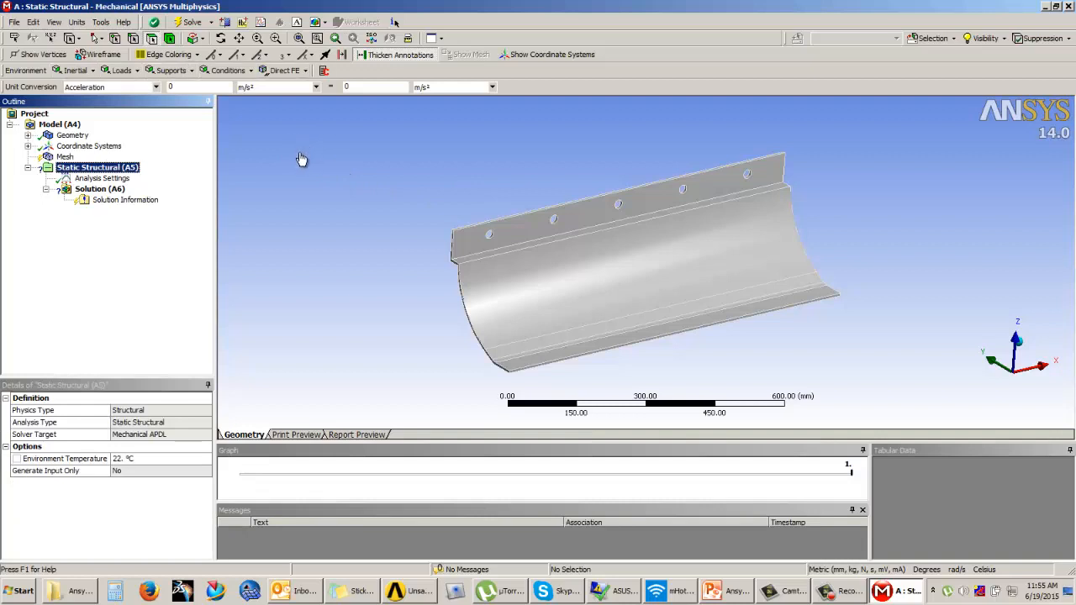
{"action": "key", "text": "Down"}
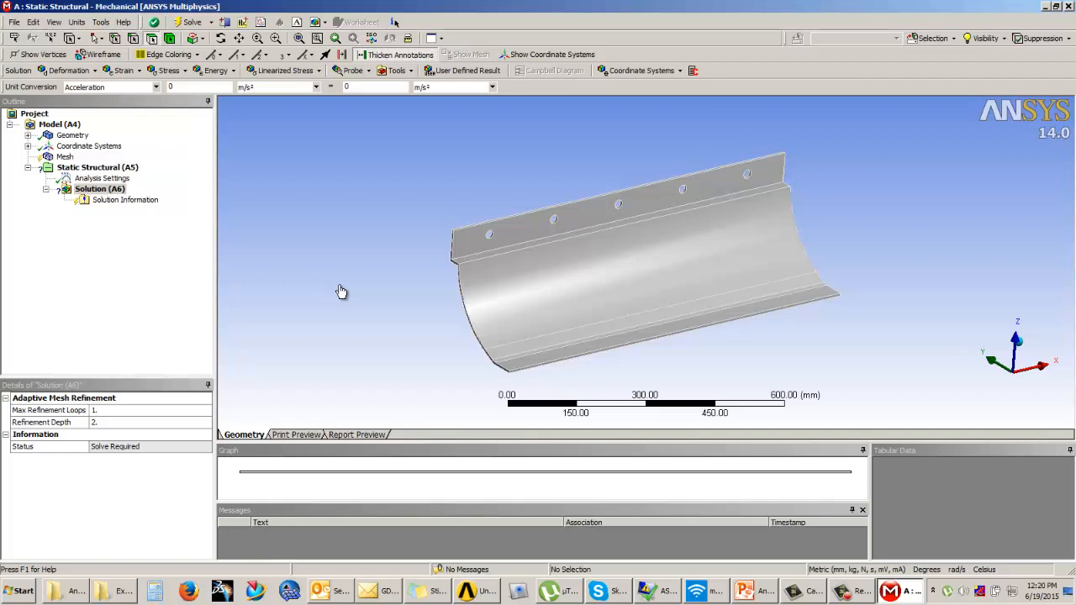
{"action": "middle_click_drag", "start_coordinate": [343, 292], "coordinate": [675, 257]}
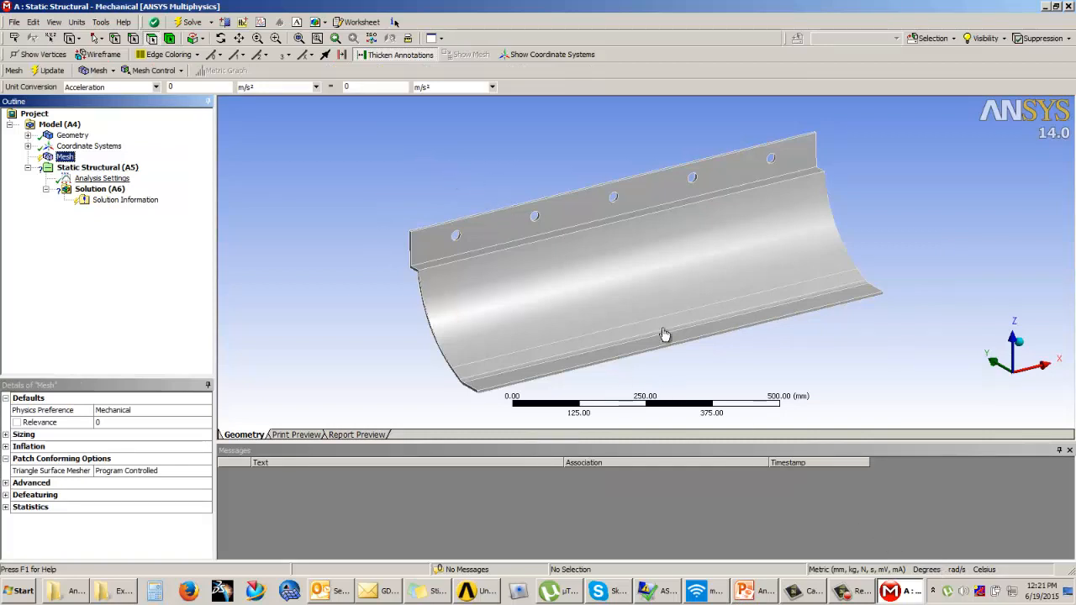
Step: Generate the mesh for the panel with the default mesh settings
{"action": "right_click", "coordinate": [65, 156]}
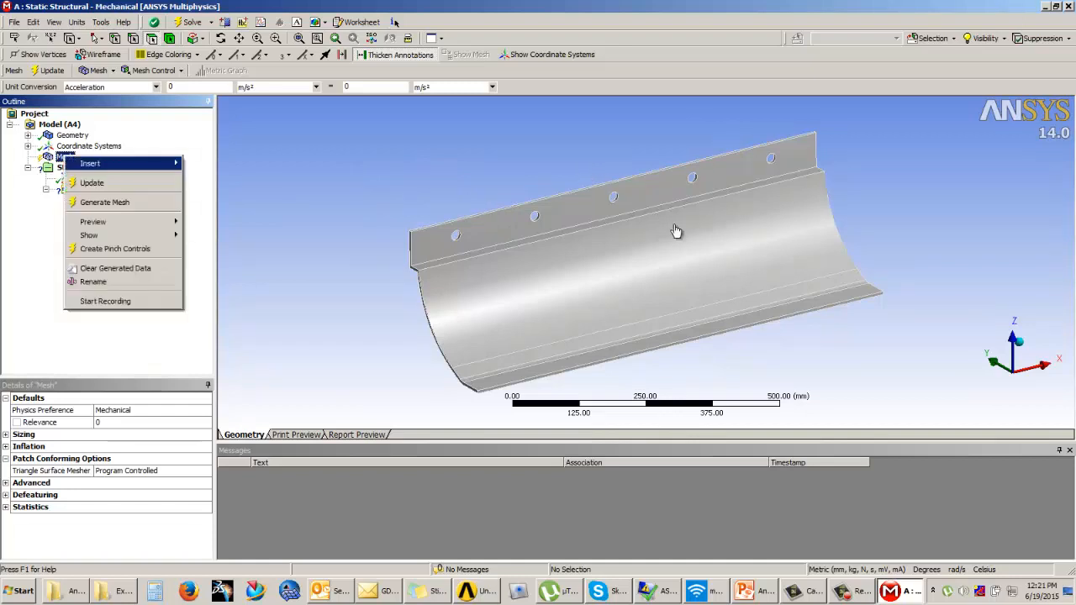
{"action": "left_click", "coordinate": [178, 126]}
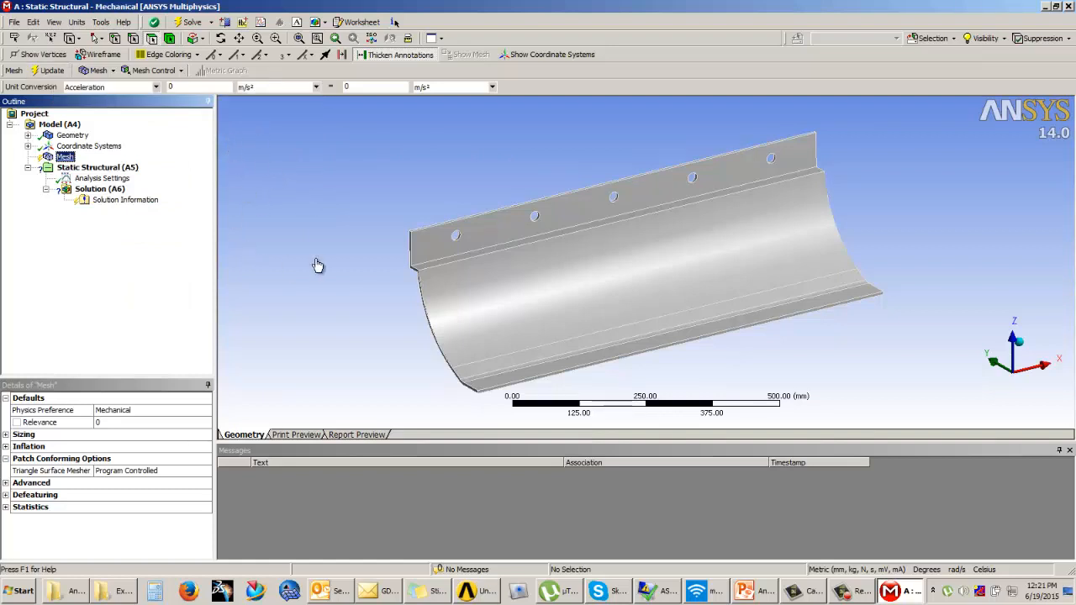
{"action": "right_click", "coordinate": [65, 158]}
{"action": "left_click", "coordinate": [175, 204]}
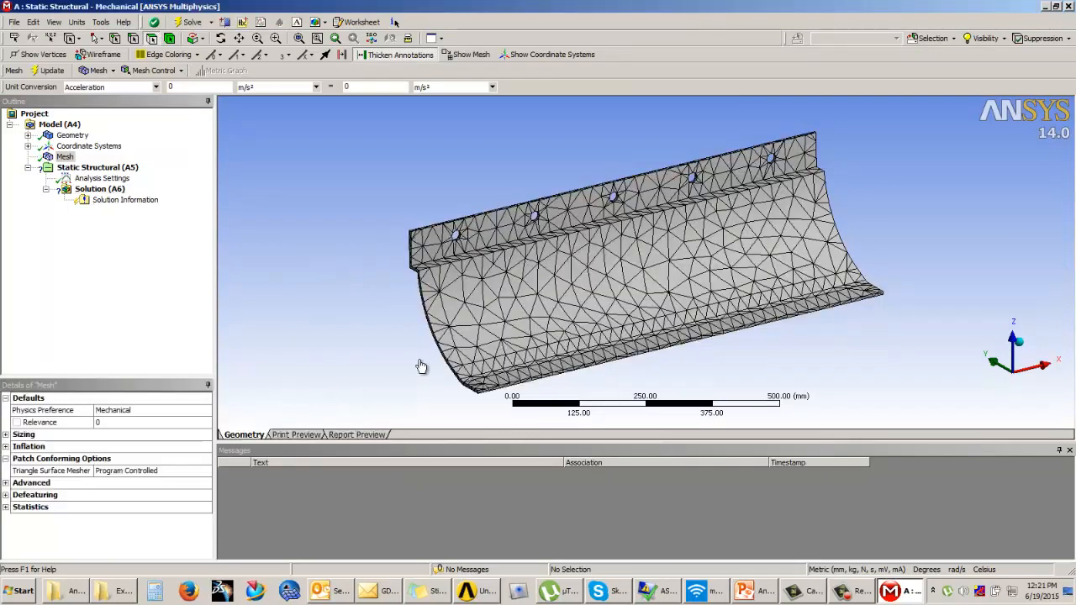
Step: Examine the element size and distribution of the generated mesh across the curved surface, flanges and holes
{"action": "scroll", "coordinate": [566, 539], "scroll_direction": "up", "scroll_amount": 2}
{"action": "scroll", "coordinate": [580, 538], "scroll_direction": "down", "scroll_amount": 2}
{"action": "middle_click_drag", "start_coordinate": [634, 504], "coordinate": [857, 461]}
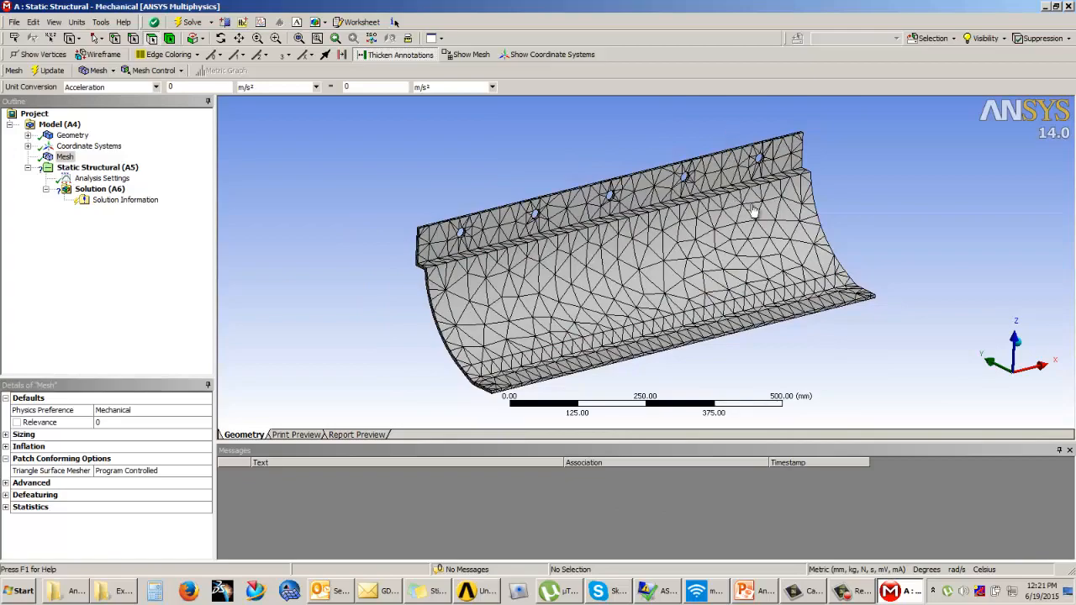
{"action": "mouse_move", "coordinate": [794, 212]}
{"action": "middle_mouse_down"}
{"action": "mouse_move", "coordinate": [844, 217]}
{"action": "mouse_move", "coordinate": [803, 207]}
{"action": "middle_mouse_up"}
{"action": "scroll", "coordinate": [729, 141], "scroll_direction": "up", "scroll_amount": 4}
{"action": "scroll", "coordinate": [728, 140], "scroll_direction": "down", "scroll_amount": 4}
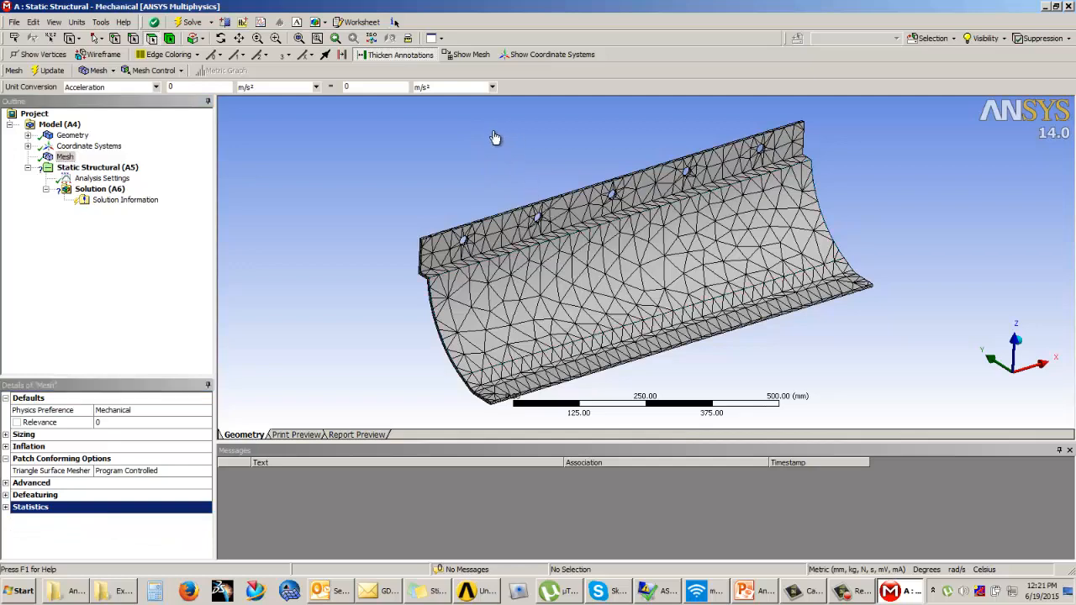
{"action": "scroll", "coordinate": [522, 138], "scroll_direction": "up", "scroll_amount": 2}
{"action": "scroll", "coordinate": [523, 138], "scroll_direction": "down", "scroll_amount": 3}
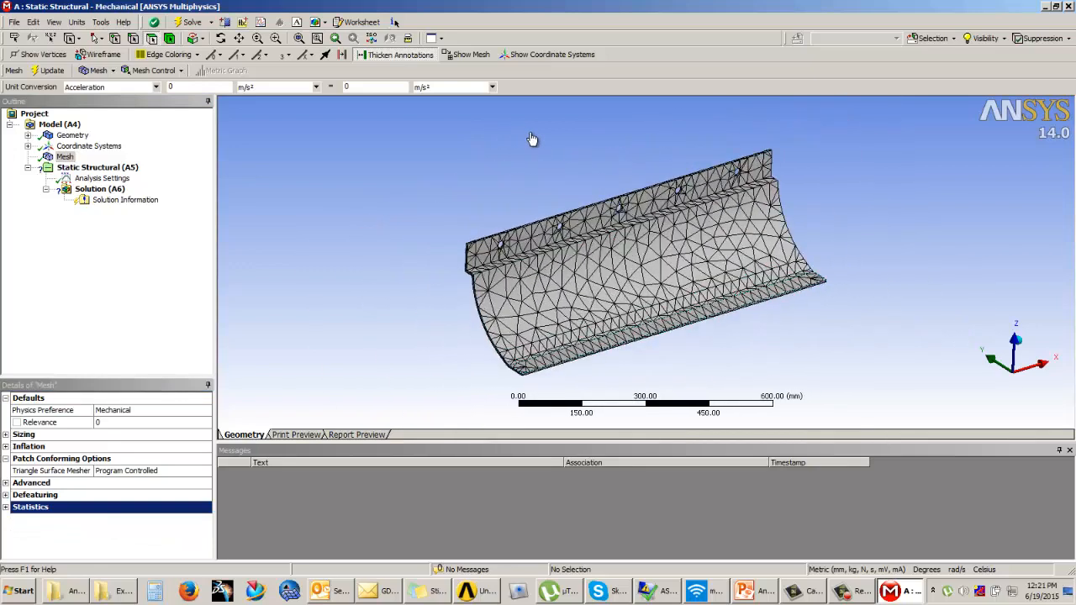
{"action": "scroll", "coordinate": [542, 135], "scroll_direction": "up", "scroll_amount": 3}
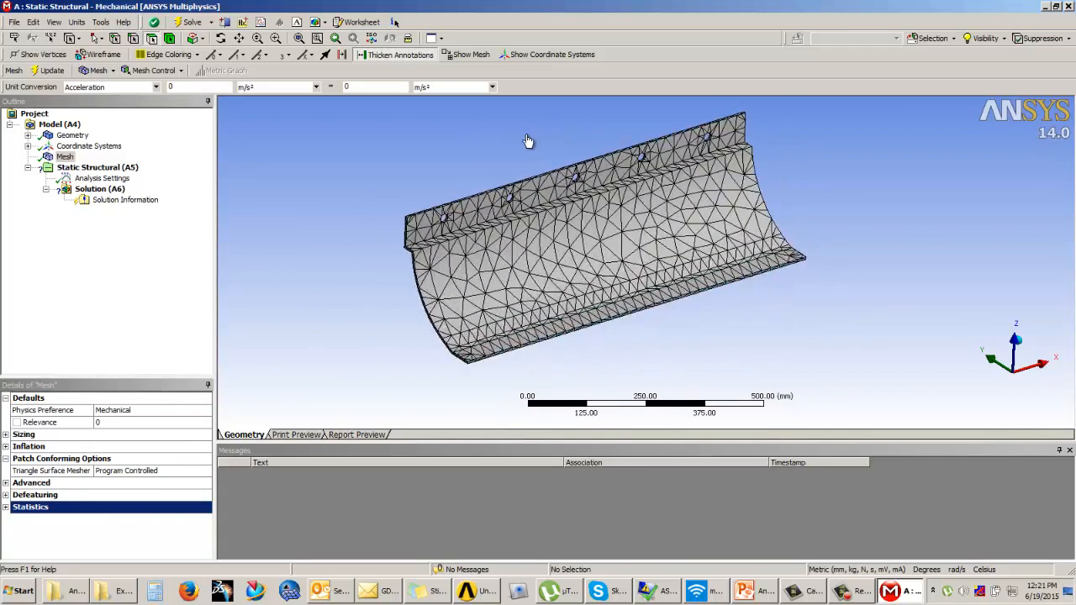
{"action": "scroll", "coordinate": [518, 138], "scroll_direction": "down", "scroll_amount": 1}
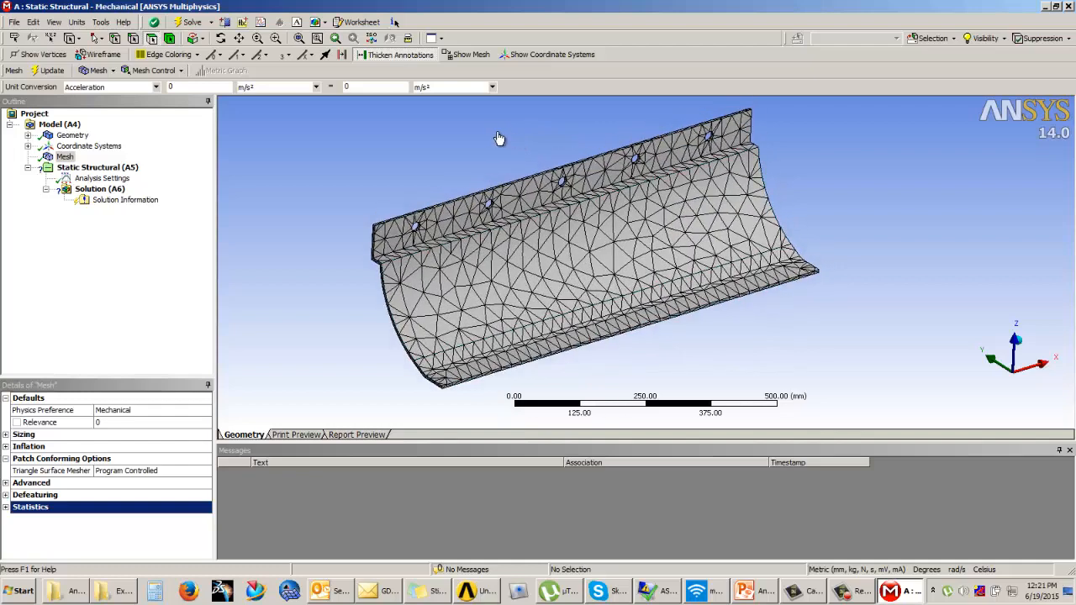
Step: Switch to the PowerPoint presentation, show the Meshing slides on accuracy versus analysis time, and return to ANSYS Mechanical
{"action": "key", "text": "alt+Tab"}
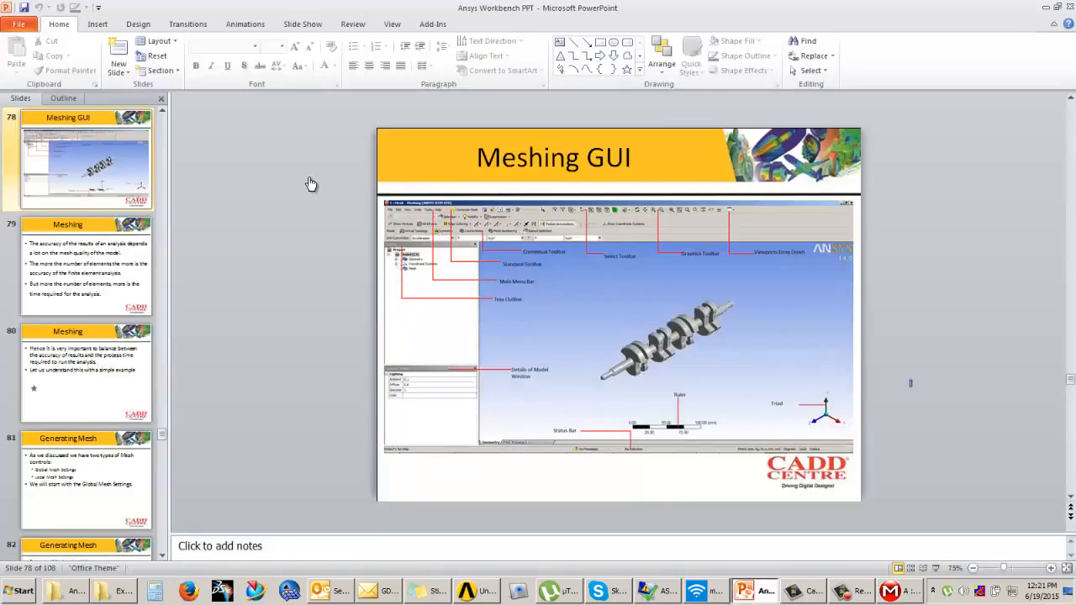
{"action": "key", "text": "shift+F5"}
{"action": "key", "text": "Left"}
{"action": "key", "text": "Left"}
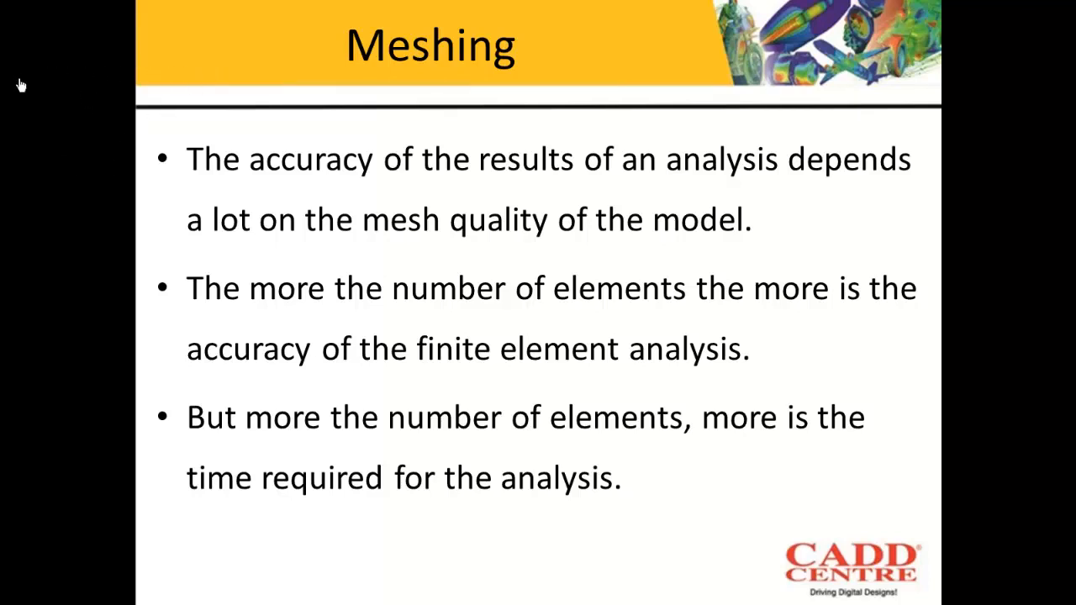
{"action": "left_click", "coordinate": [252, 80]}
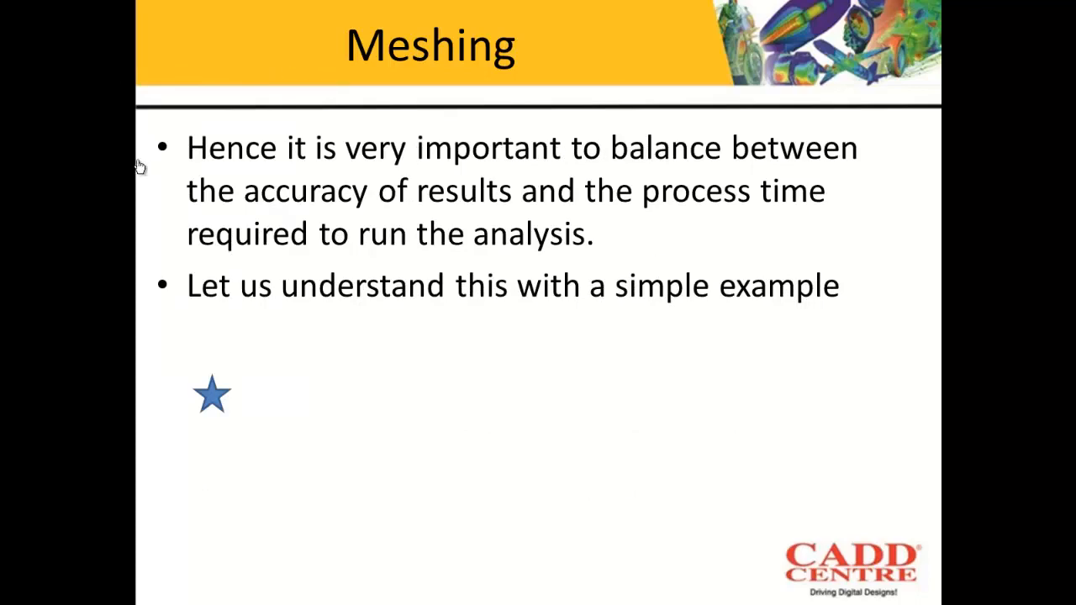
{"action": "key", "text": "Escape"}
{"action": "key", "text": "alt+Tab"}
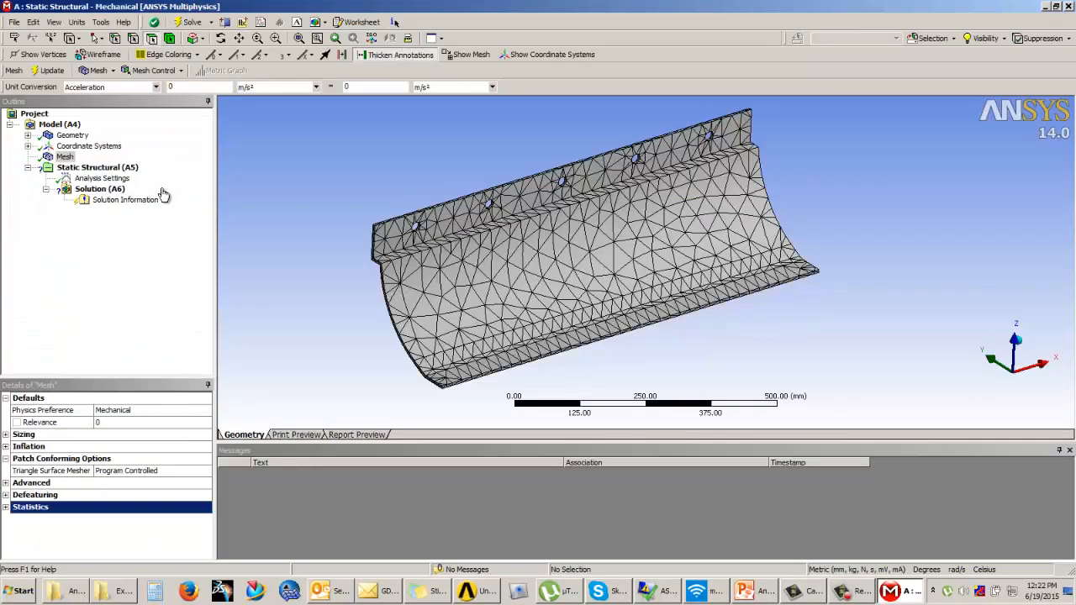
Step: Check the material assignment of instance_mirror_body_1 under the geometry
{"action": "scroll", "coordinate": [151, 239], "scroll_direction": "up", "scroll_amount": 1}
{"action": "middle_click_drag", "start_coordinate": [149, 239], "coordinate": [141, 254]}
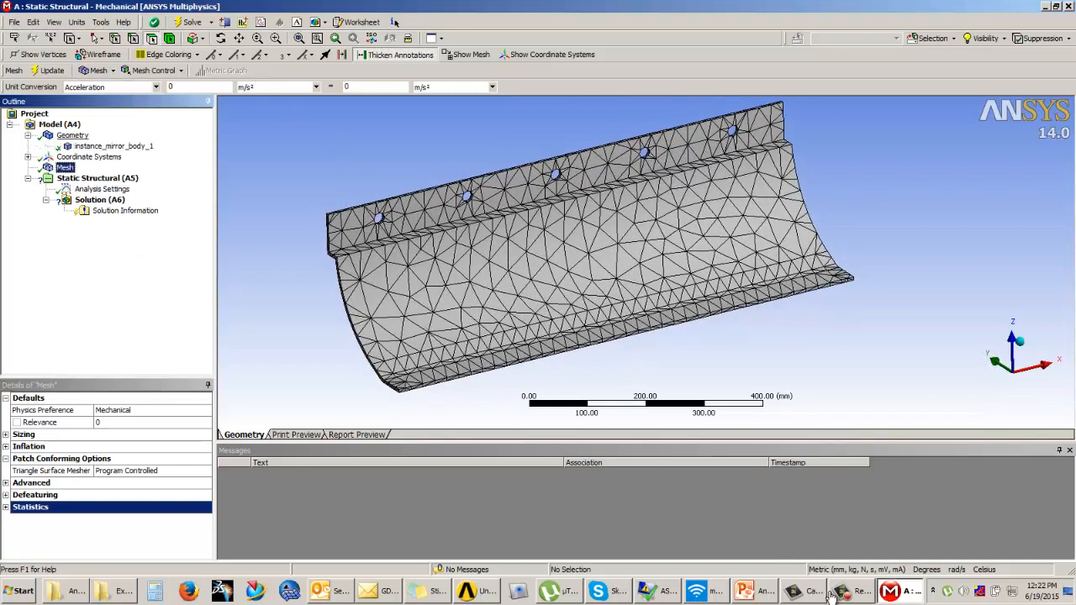
{"action": "left_click", "coordinate": [113, 146]}
{"action": "left_click", "coordinate": [121, 483]}
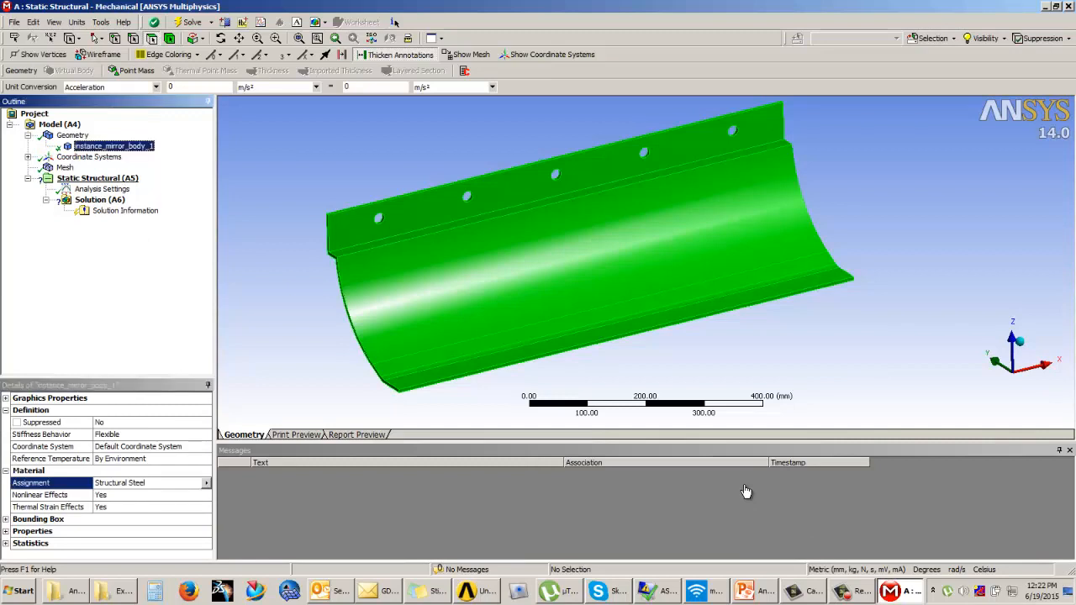
Step: Insert a Fixed Support into the Static Structural analysis
{"action": "left_click", "coordinate": [98, 179]}
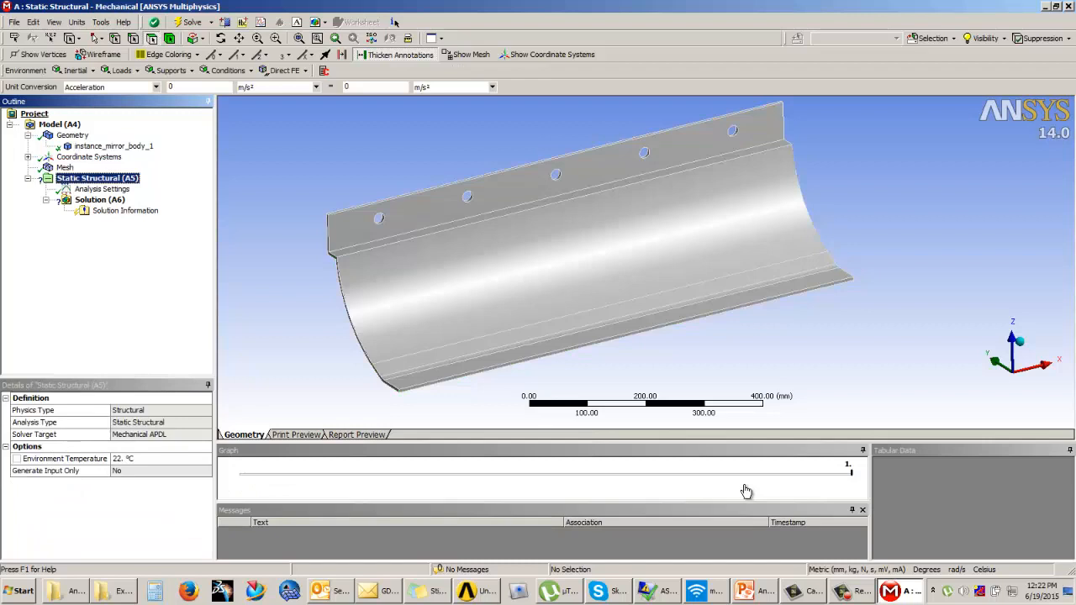
{"action": "left_click", "coordinate": [166, 69]}
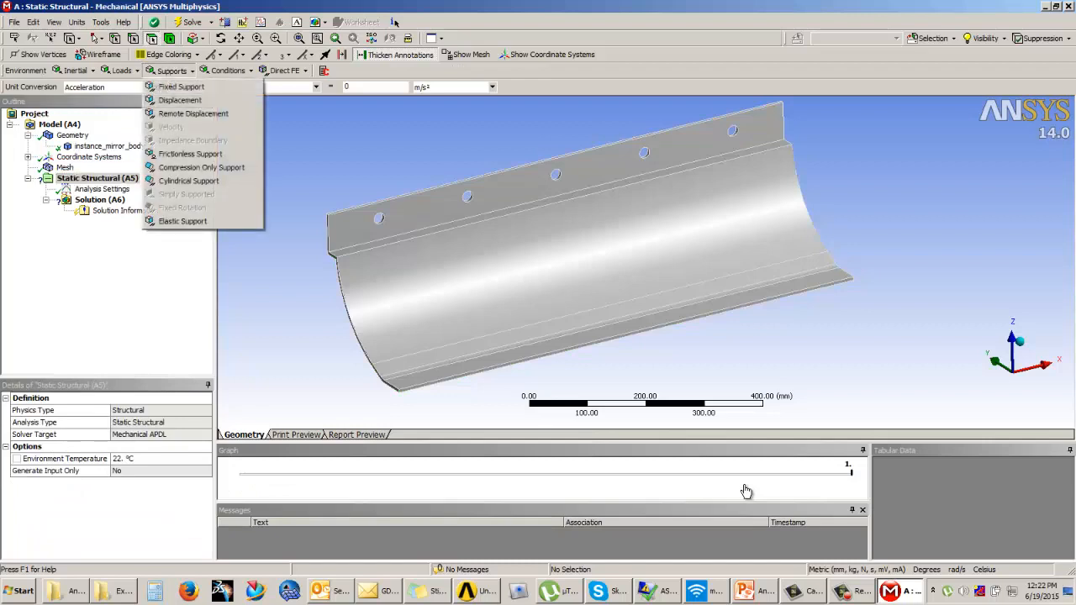
{"action": "left_click", "coordinate": [181, 87]}
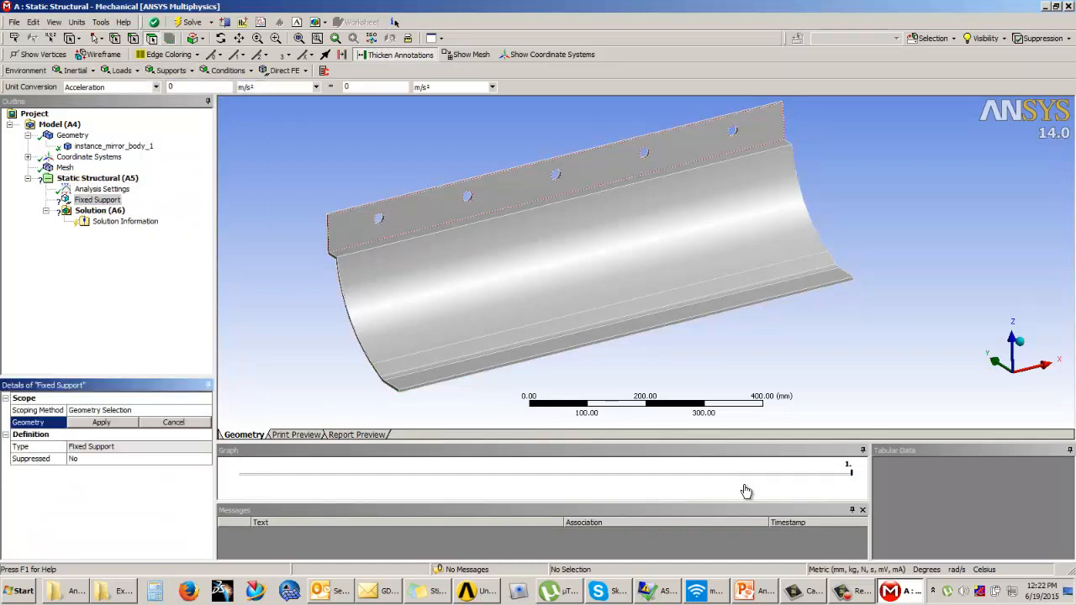
Step: Scope the fixed support to the cylindrical faces of all five holes in the upper flange
{"action": "left_click", "coordinate": [380, 219]}
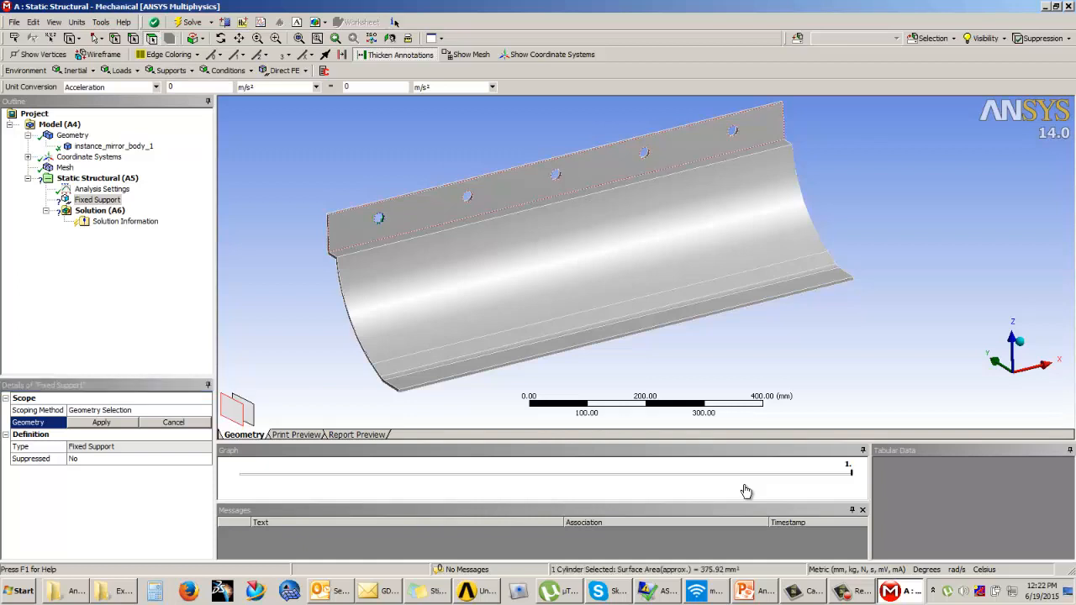
{"action": "left_click", "coordinate": [468, 202], "text": "ctrl"}
{"action": "left_click", "coordinate": [468, 202], "text": "ctrl"}
{"action": "left_click", "coordinate": [469, 202], "text": "ctrl"}
{"action": "left_click", "coordinate": [468, 202], "text": "ctrl"}
{"action": "scroll", "coordinate": [468, 201], "scroll_direction": "up", "scroll_amount": 4}
{"action": "middle_click_drag", "start_coordinate": [468, 201], "coordinate": [661, 269], "text": "ctrl"}
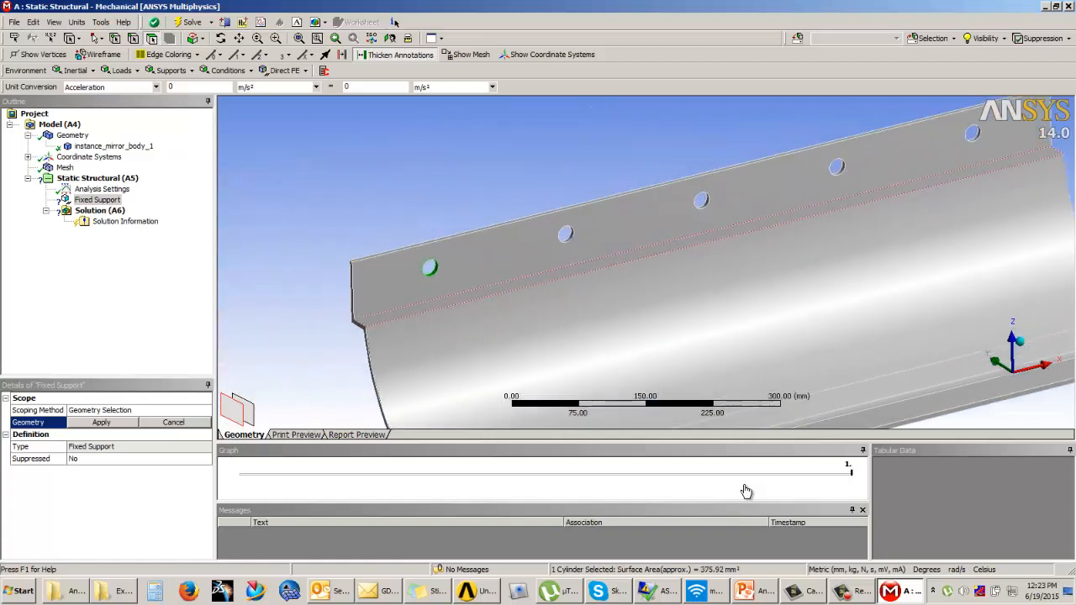
{"action": "scroll", "coordinate": [661, 269], "scroll_direction": "up", "scroll_amount": 3}
{"action": "left_click", "coordinate": [538, 224], "text": "ctrl"}
{"action": "left_click", "coordinate": [726, 178], "text": "ctrl"}
{"action": "middle_click_drag", "start_coordinate": [725, 178], "coordinate": [548, 242], "text": "ctrl"}
{"action": "left_click", "coordinate": [733, 195], "text": "ctrl"}
{"action": "left_click", "coordinate": [921, 149], "text": "ctrl"}
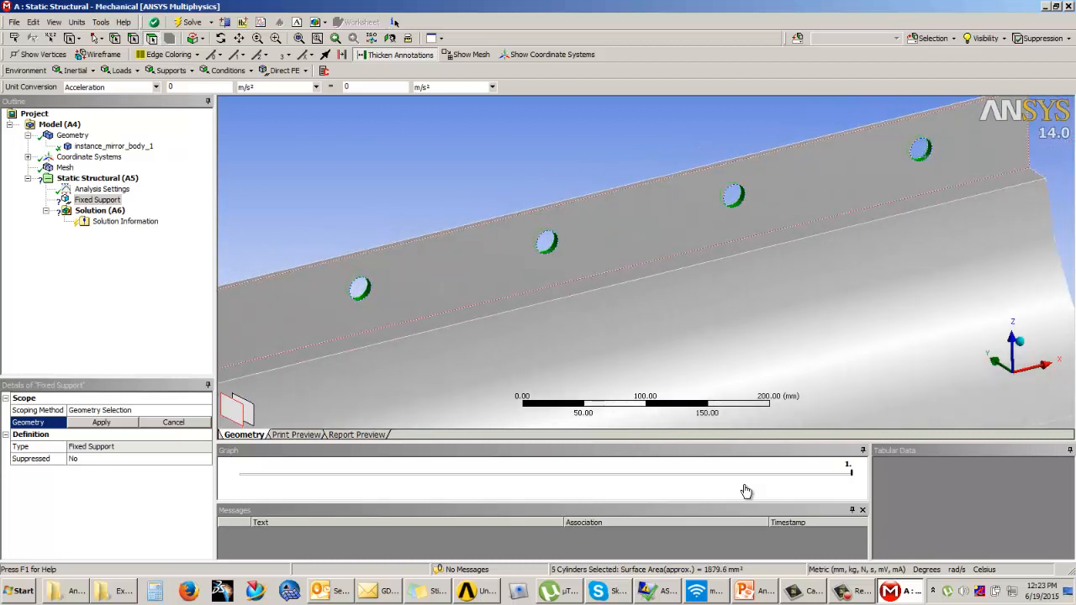
{"action": "left_click", "coordinate": [101, 422]}
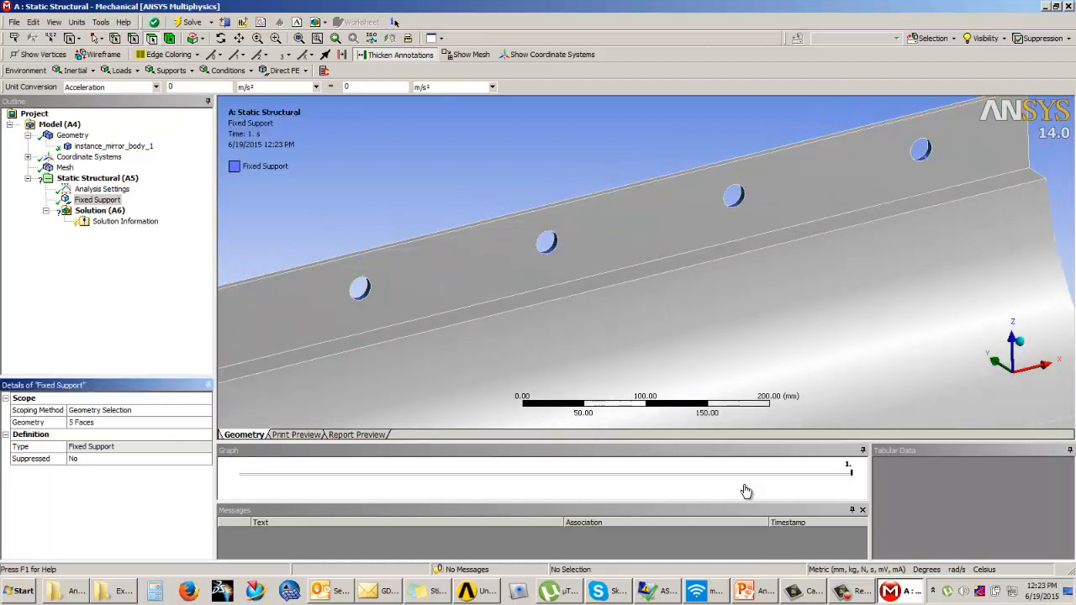
Step: Add a Pressure load of 0.05 MPa normal to the upper face of the panel's lower flange
{"action": "scroll", "coordinate": [645, 263], "scroll_direction": "down", "scroll_amount": 2}
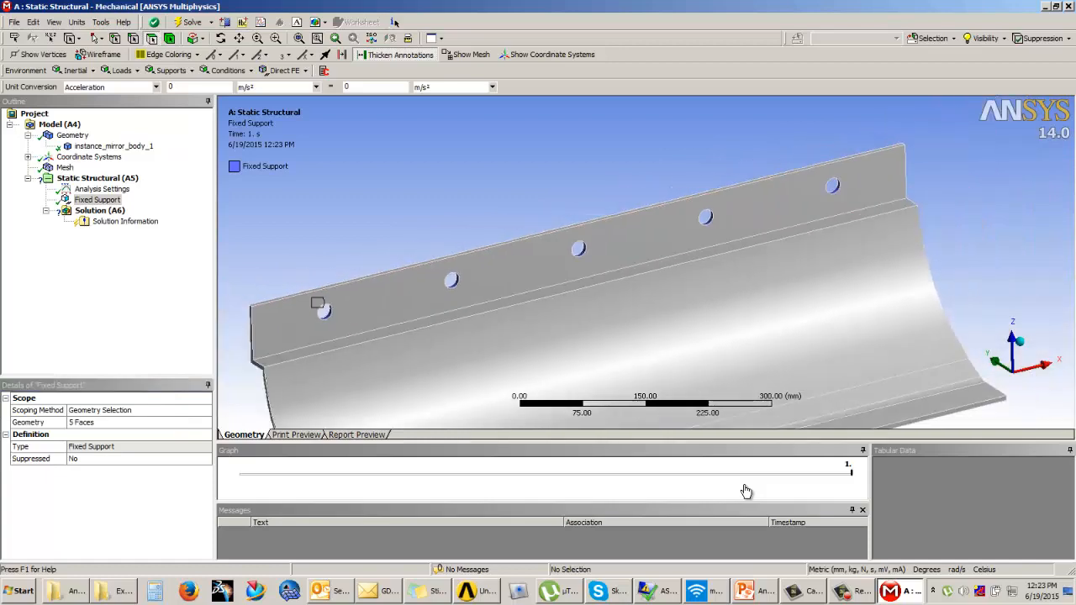
{"action": "left_click", "coordinate": [118, 70]}
{"action": "left_click", "coordinate": [143, 78]}
{"action": "mouse_move", "coordinate": [622, 336]}
{"action": "middle_mouse_down", "text": "ctrl"}
{"action": "mouse_move", "coordinate": [592, 274]}
{"action": "mouse_move", "coordinate": [663, 161]}
{"action": "mouse_move", "coordinate": [662, 128]}
{"action": "middle_mouse_up", "text": "ctrl"}
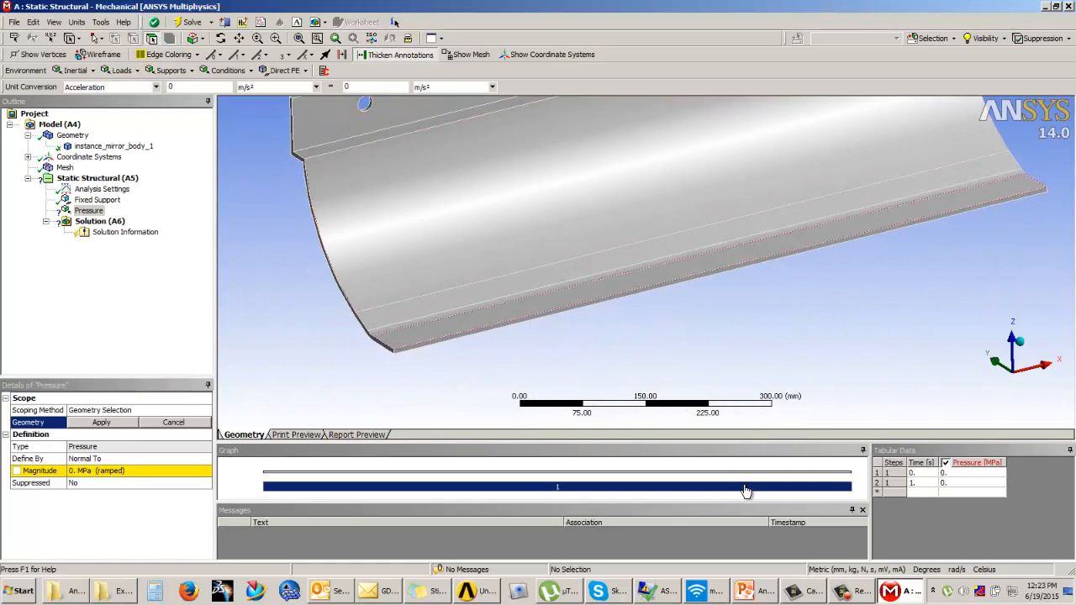
{"action": "left_click", "coordinate": [669, 276]}
{"action": "left_click", "coordinate": [101, 422]}
{"action": "left_click", "coordinate": [139, 471]}
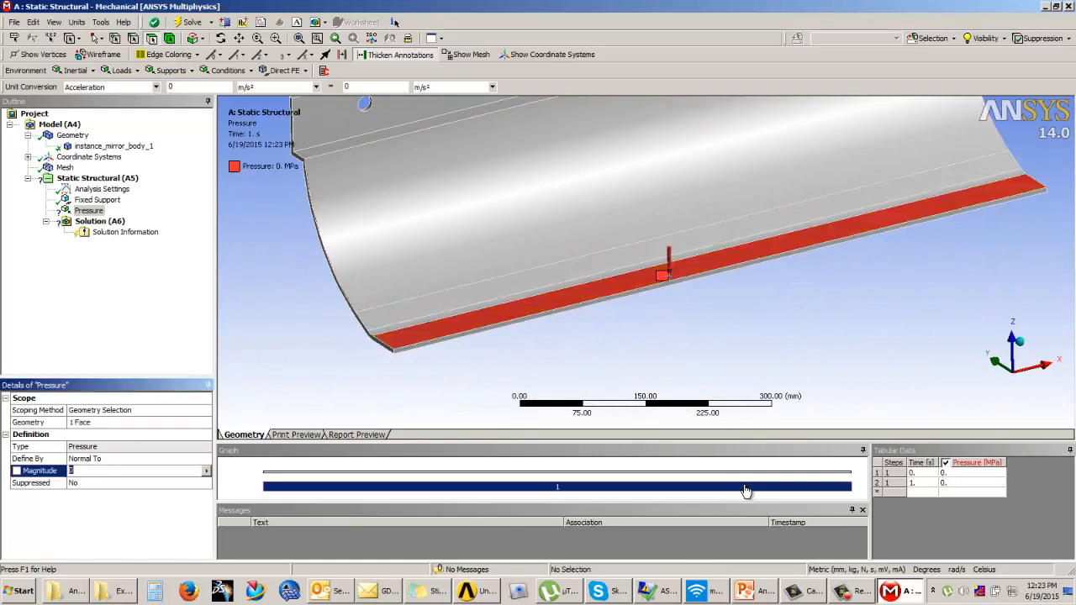
{"action": "key", "text": "Return"}
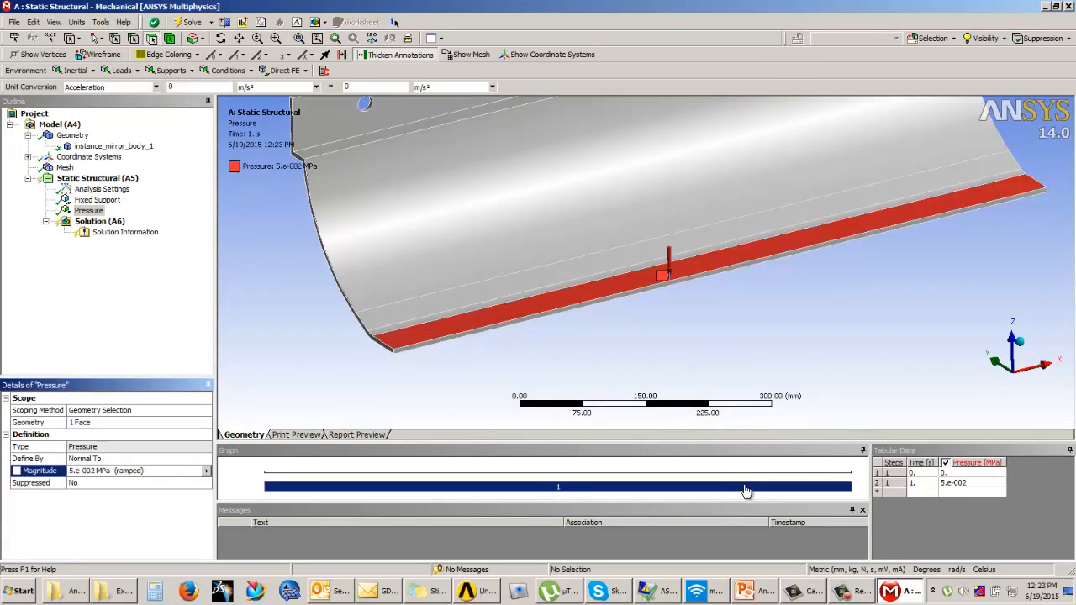
Step: Add a Total Deformation result to the solution and solve the analysis
{"action": "left_click", "coordinate": [99, 221]}
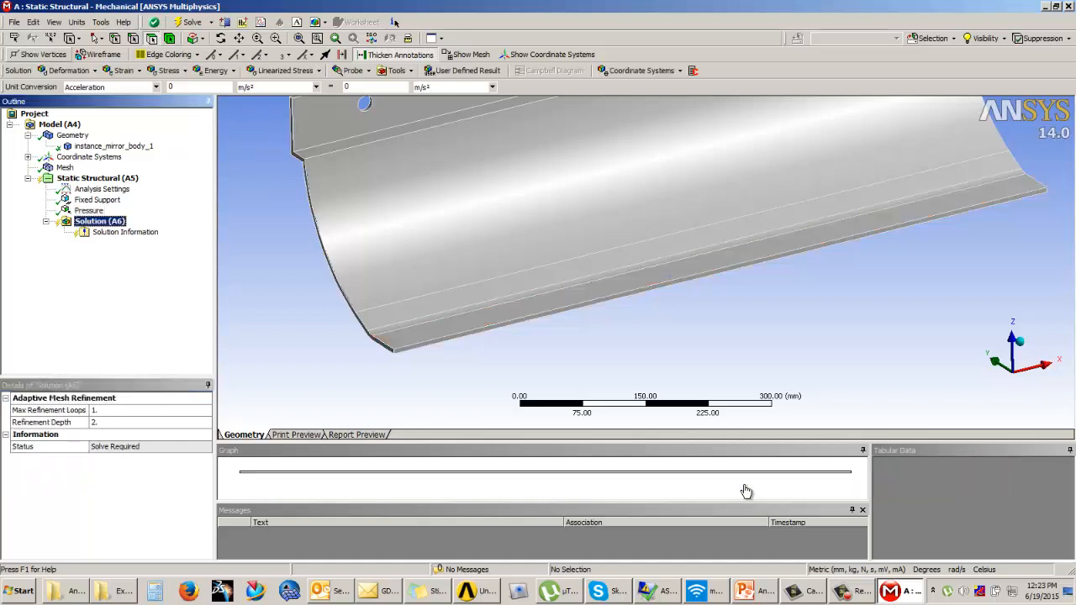
{"action": "left_click", "coordinate": [68, 70]}
{"action": "left_click", "coordinate": [59, 87]}
{"action": "right_click", "coordinate": [110, 243]}
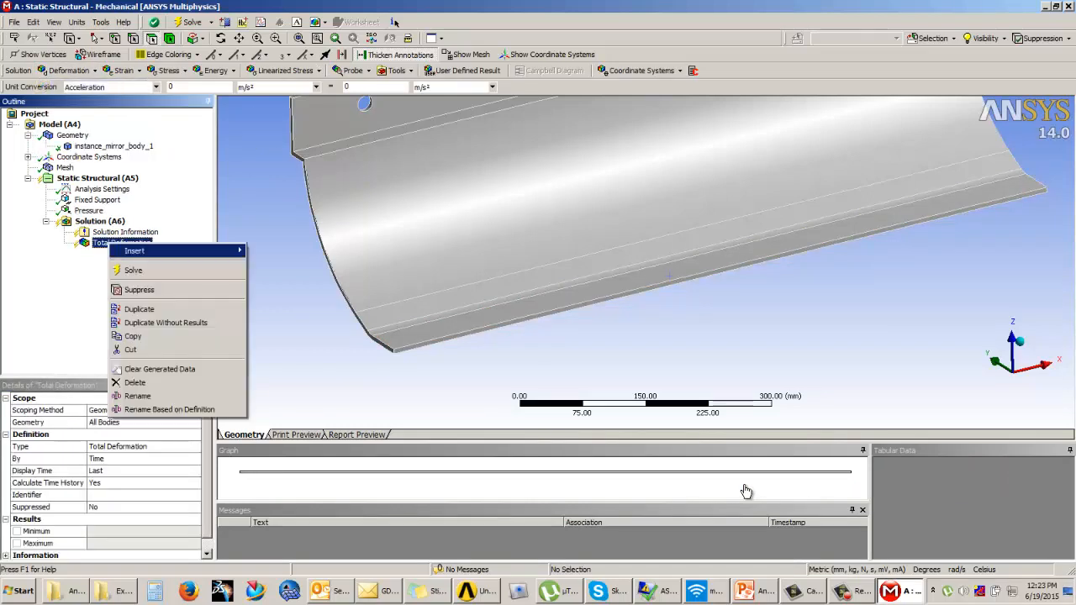
{"action": "left_click", "coordinate": [133, 270]}
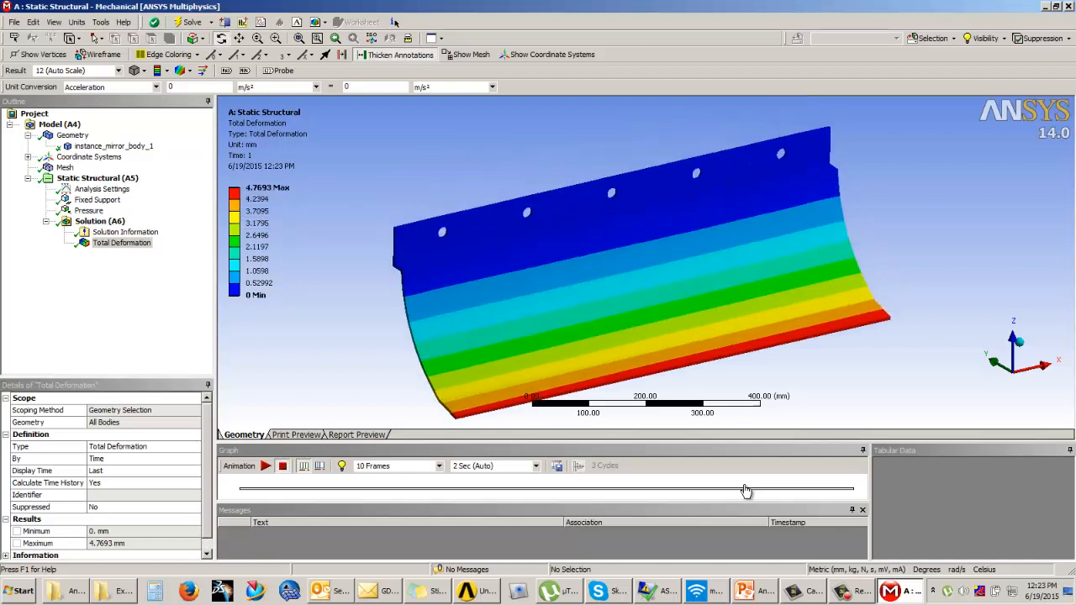
Step: Set the mesh relevance to 100 and solve the static structural analysis again with the refined mesh
{"action": "left_click", "coordinate": [65, 167]}
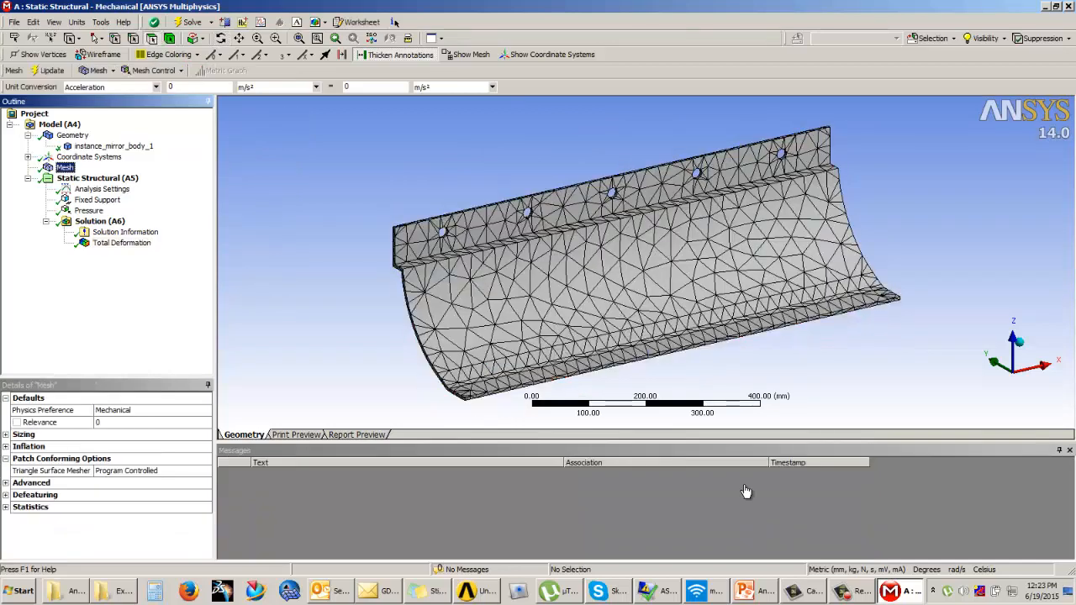
{"action": "middle_click_drag", "start_coordinate": [645, 278], "coordinate": [633, 259], "text": "ctrl"}
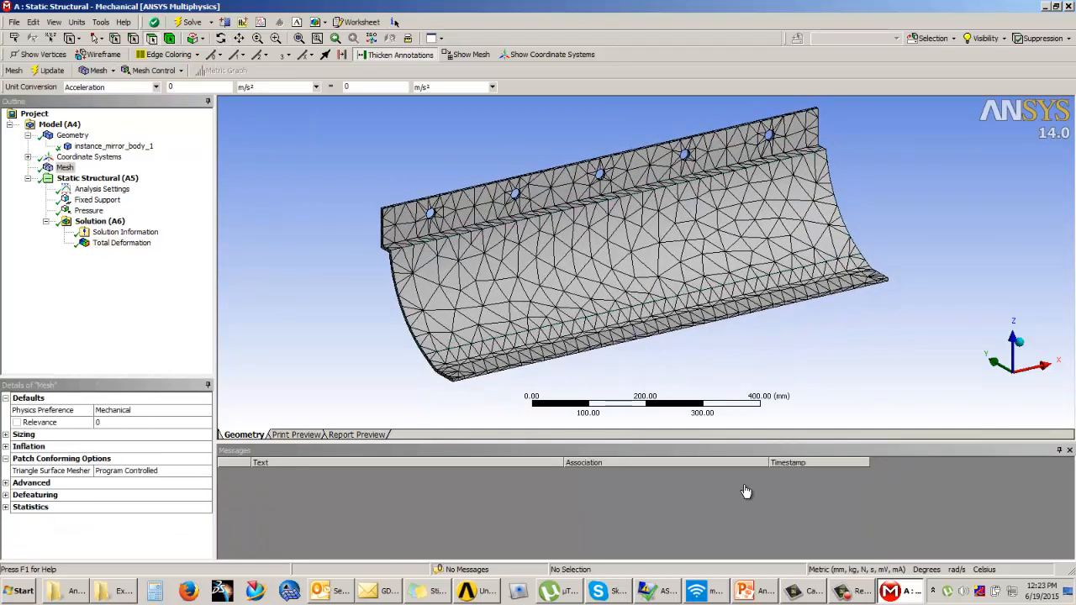
{"action": "left_click", "coordinate": [111, 422]}
{"action": "type", "text": "100"}
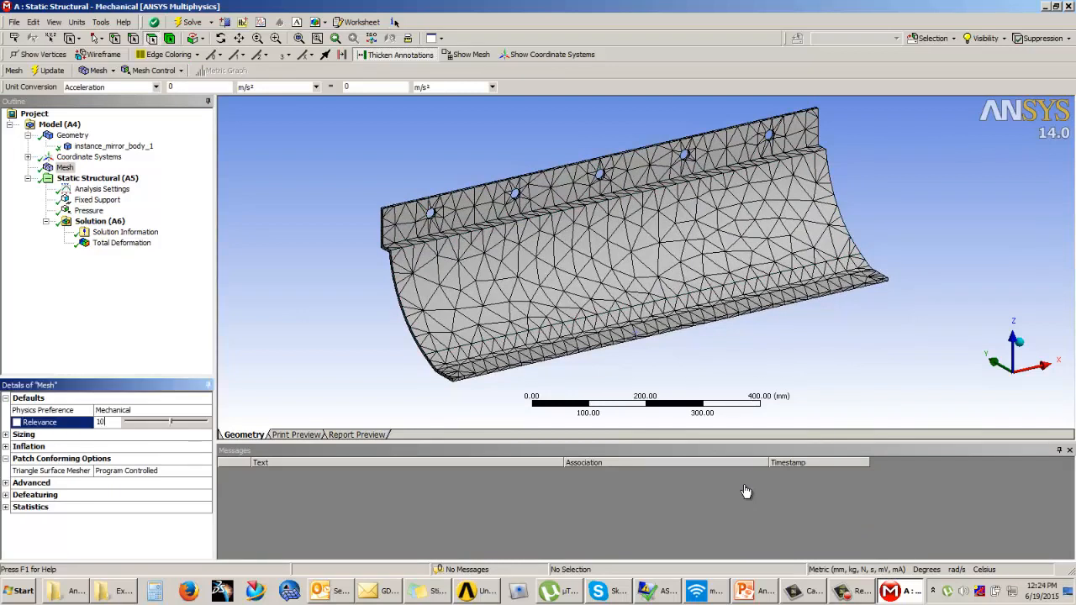
{"action": "key", "text": "Return"}
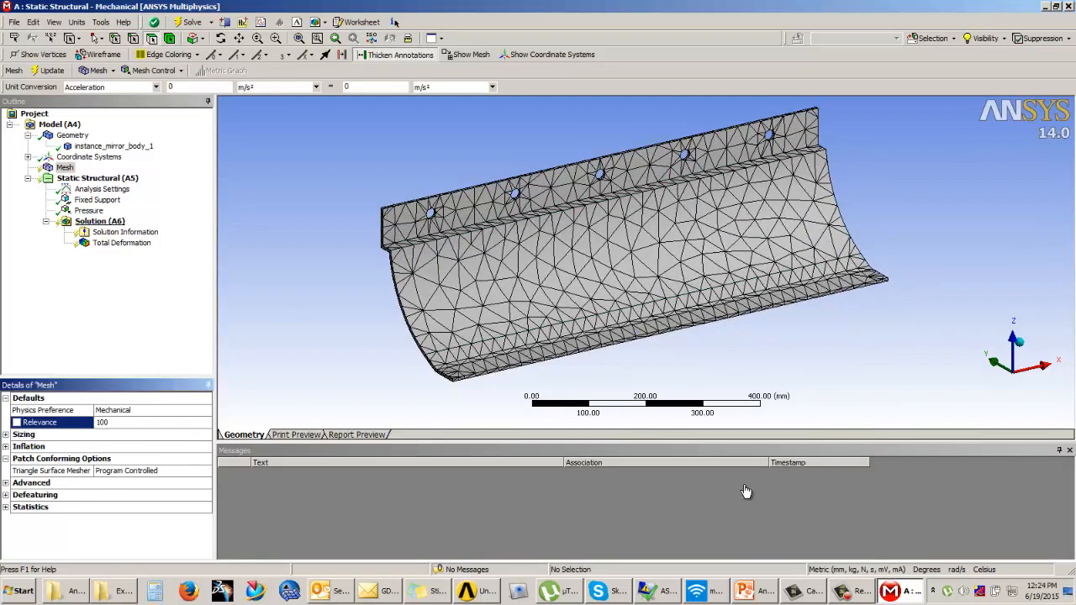
{"action": "right_click", "coordinate": [99, 221]}
{"action": "left_click", "coordinate": [110, 248]}
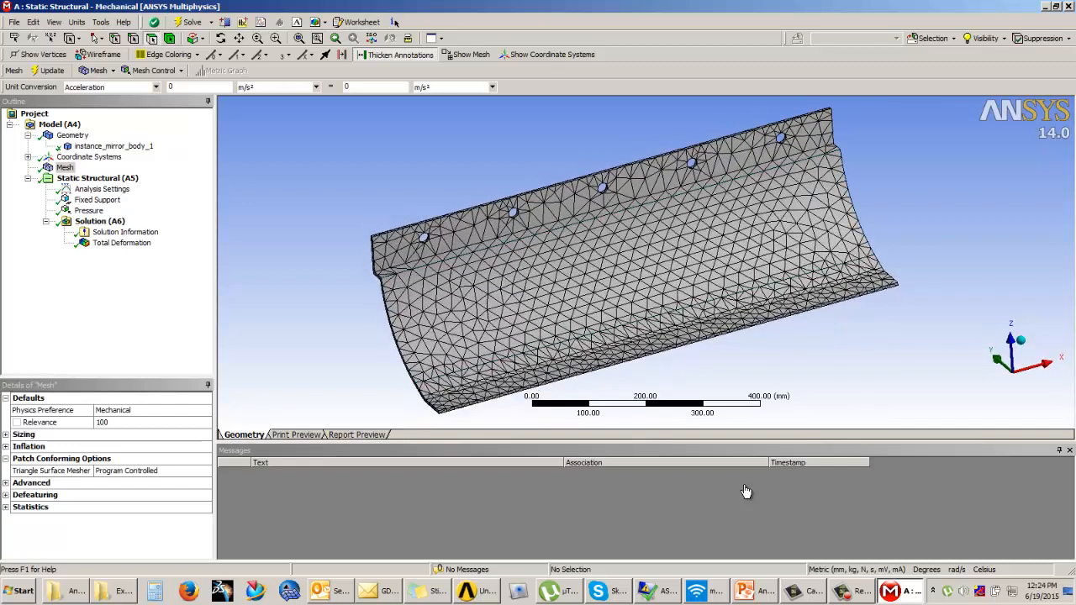
Step: Examine the refined mesh's node and element statistics and compare the mesh with the updated Total Deformation result
{"action": "left_click", "coordinate": [6, 507]}
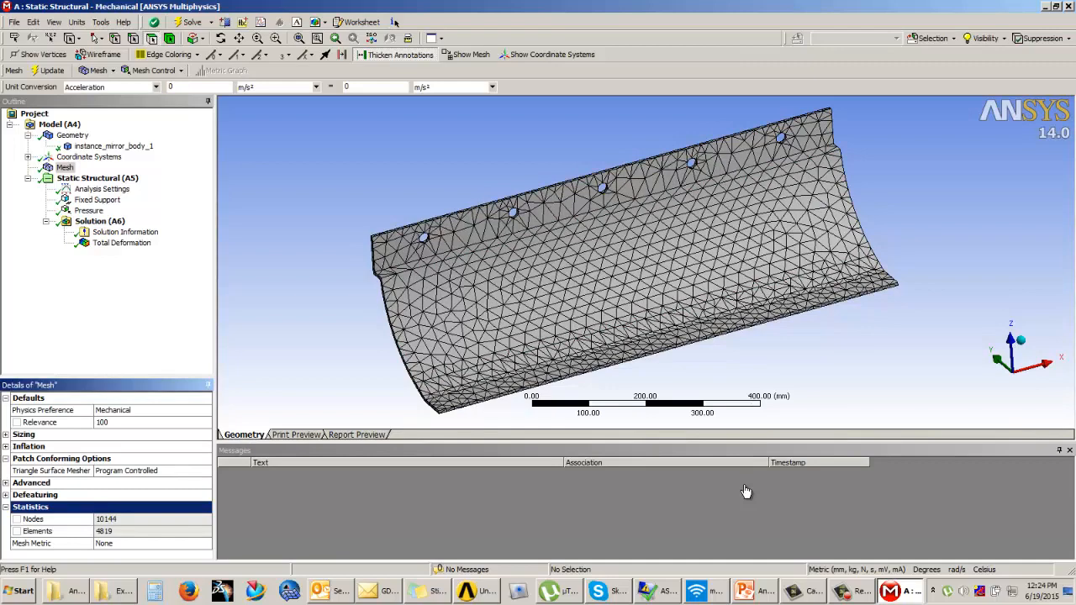
{"action": "left_click", "coordinate": [65, 167]}
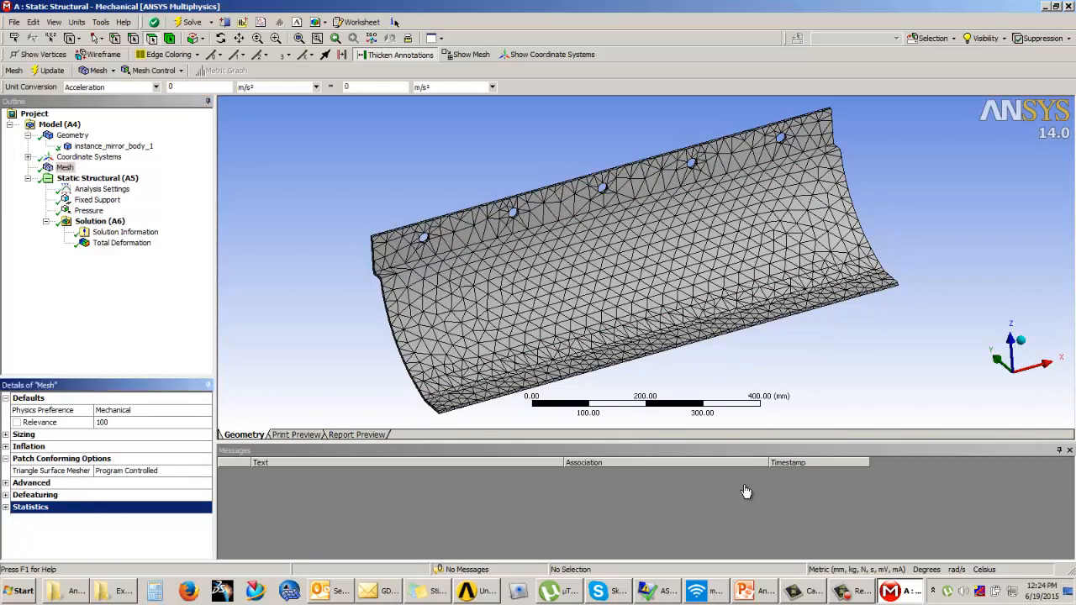
{"action": "left_click", "coordinate": [122, 242]}
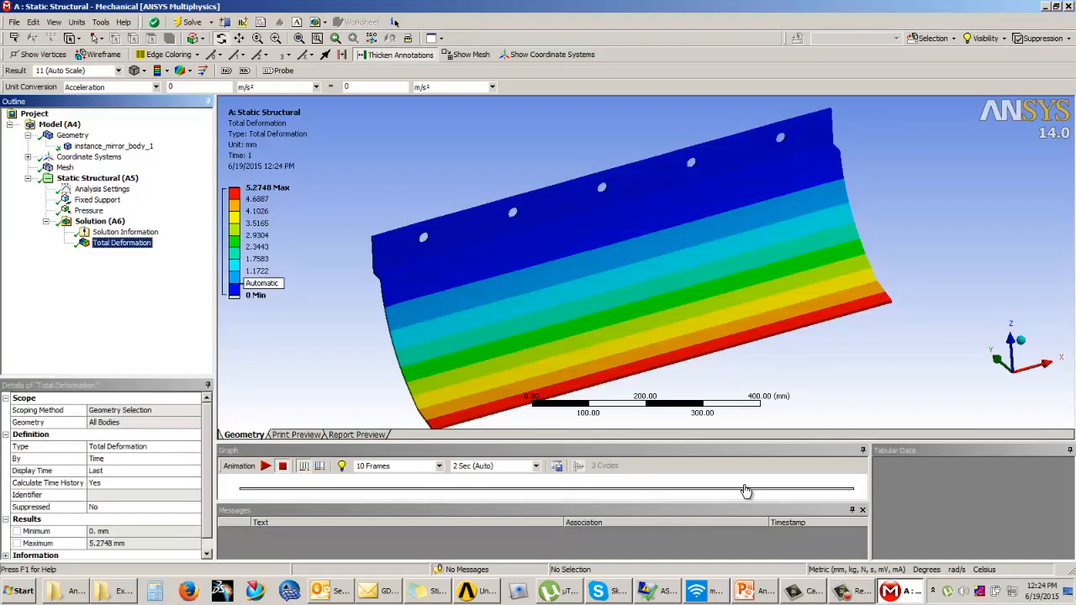
{"action": "left_click", "coordinate": [258, 247]}
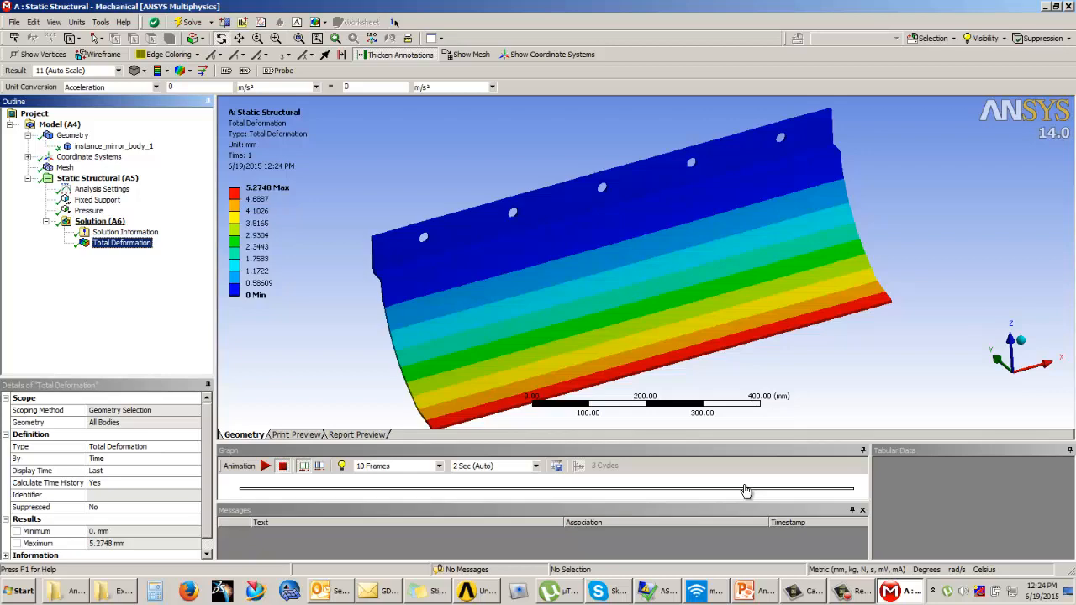
{"action": "left_click", "coordinate": [65, 167]}
{"action": "left_click", "coordinate": [122, 242]}
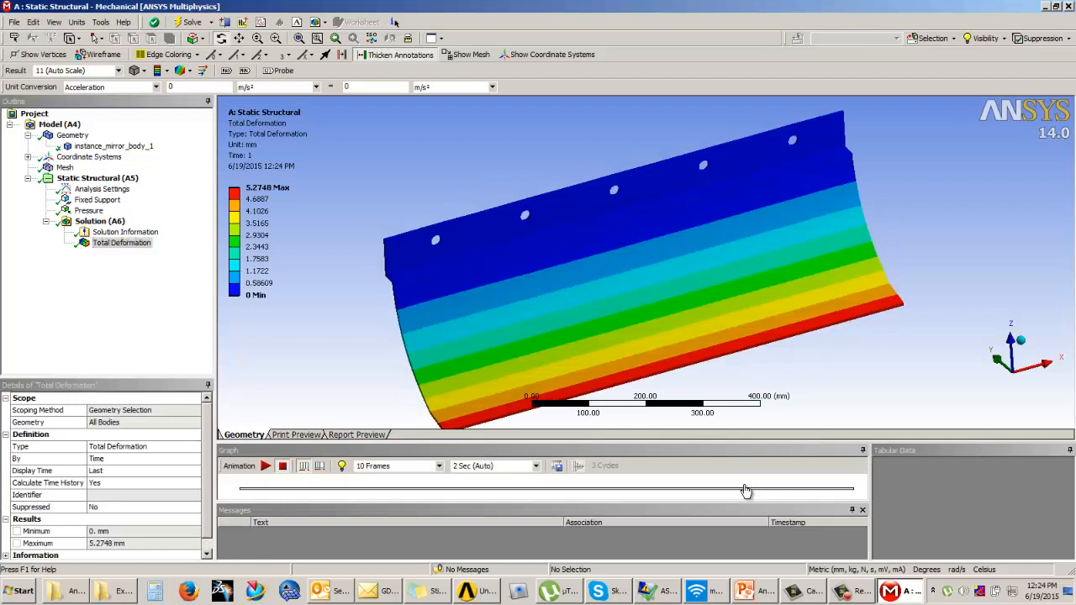
Step: Switch to the PowerPoint presentation and show the Meshing slide about accuracy and analysis time as a full-screen slide show
{"action": "key", "text": "alt+Tab"}
{"action": "key", "text": "Up"}
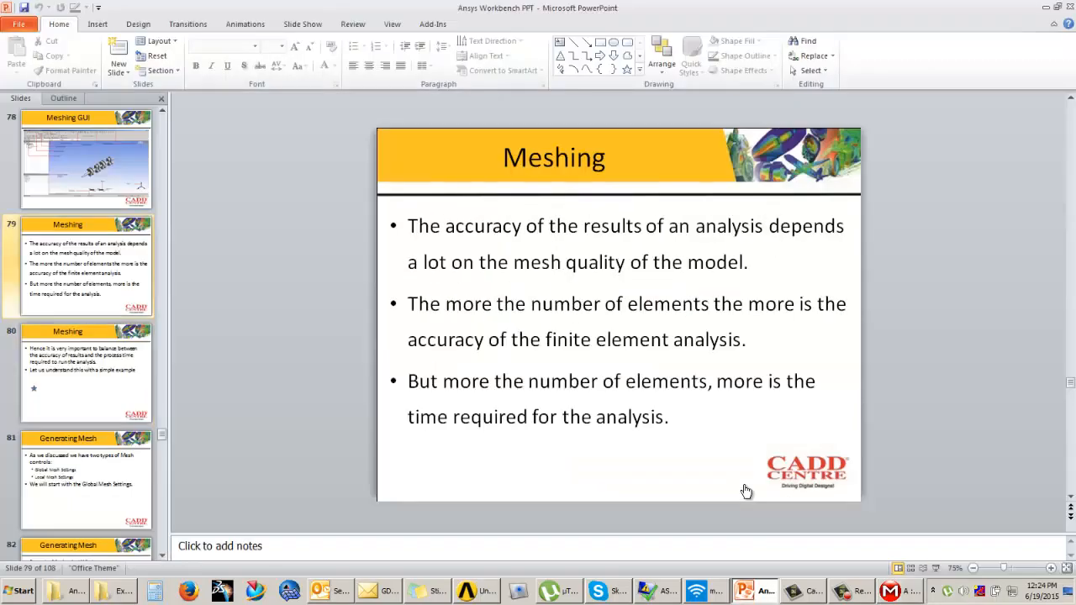
{"action": "key", "text": "shift+F5"}
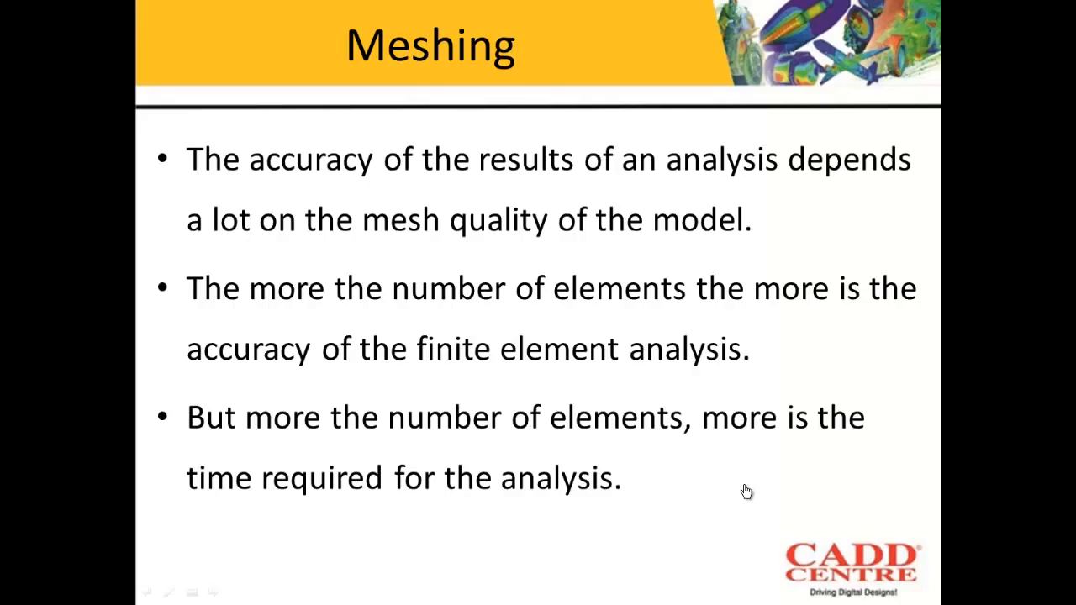